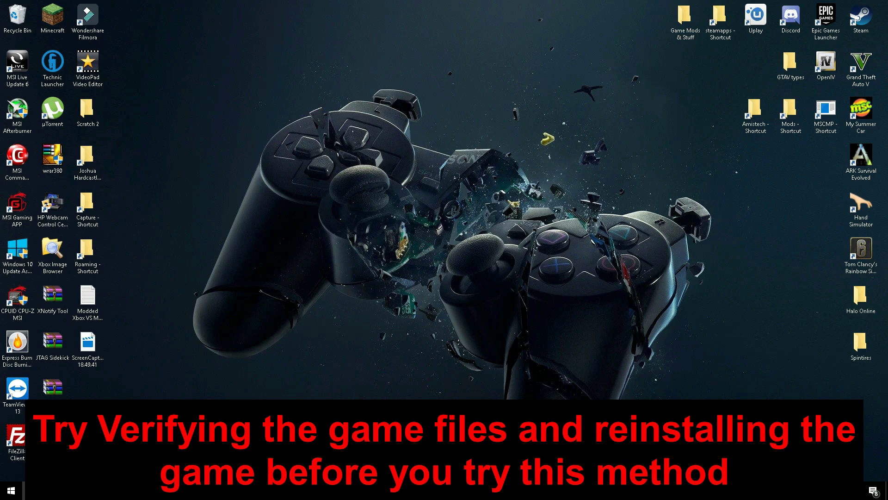
Step: In Edge, Google 'windows 10 original hosts file download' and open the Microsoft Support Hosts-reset article
left_click(238, 490)
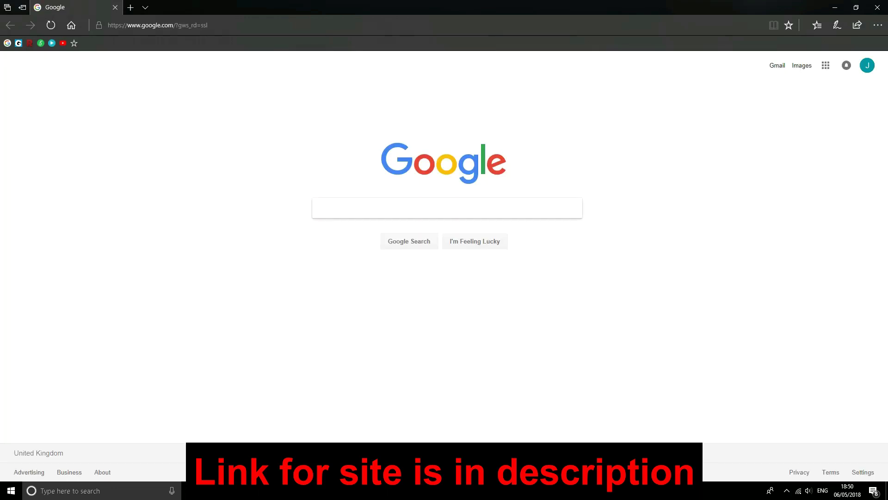
left_click(447, 208)
type("w")
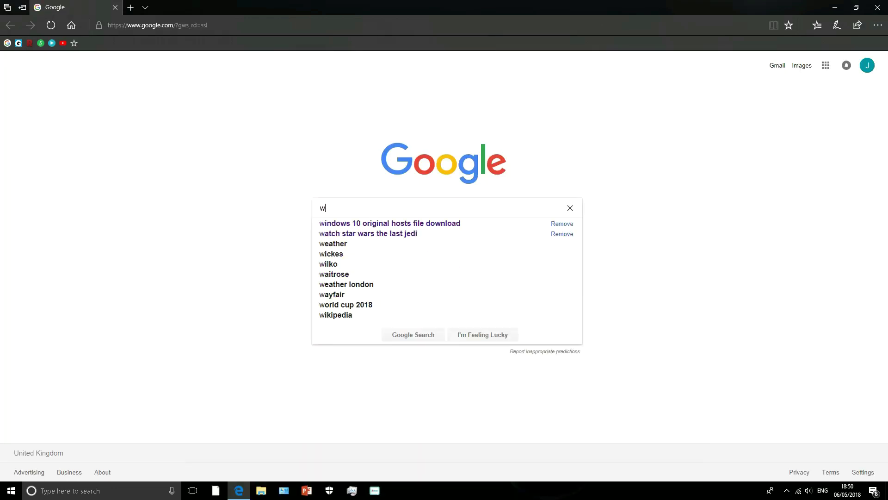
key("Down")
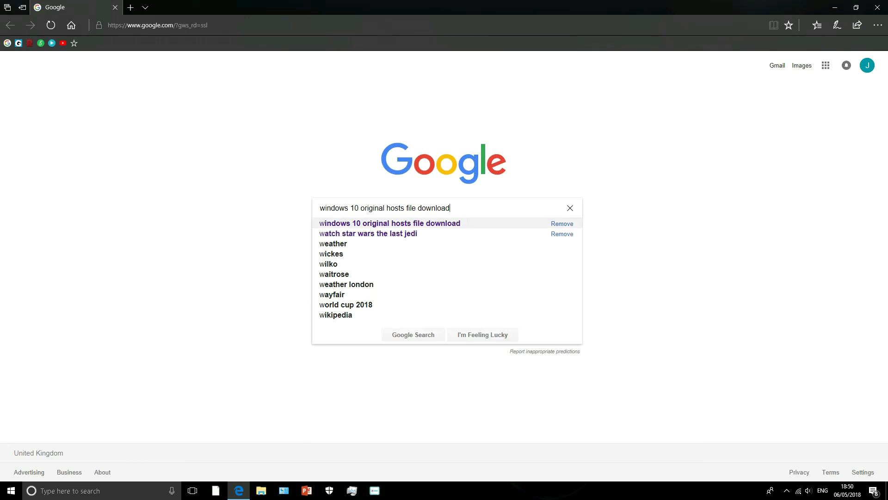
key("Return")
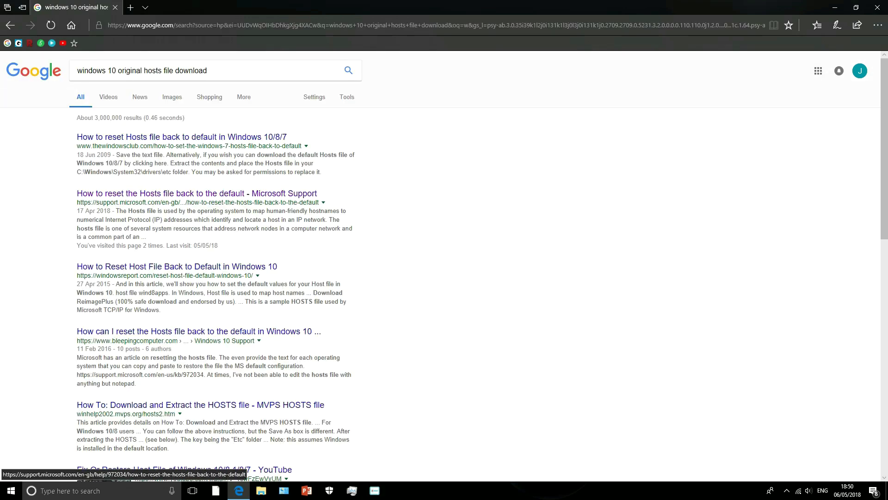
left_click(196, 194)
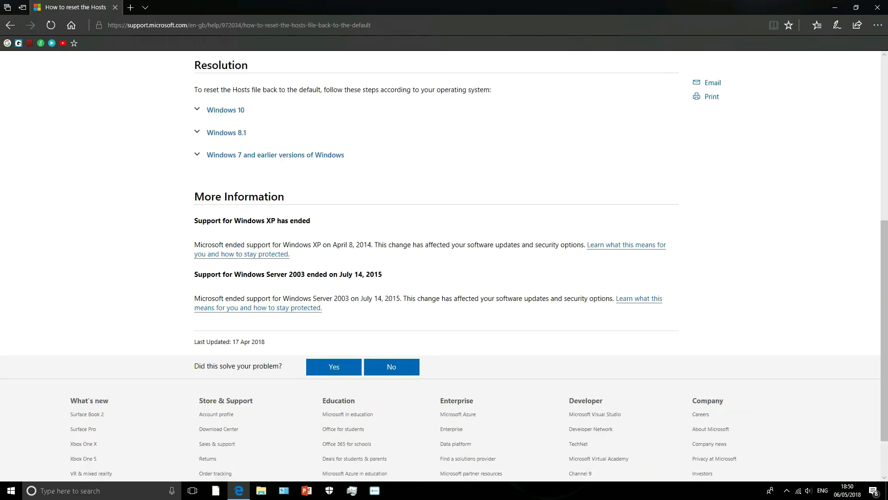
Step: Expand the Windows 10 reset steps and copy the article's web address
scroll(444, 266, "up", 4)
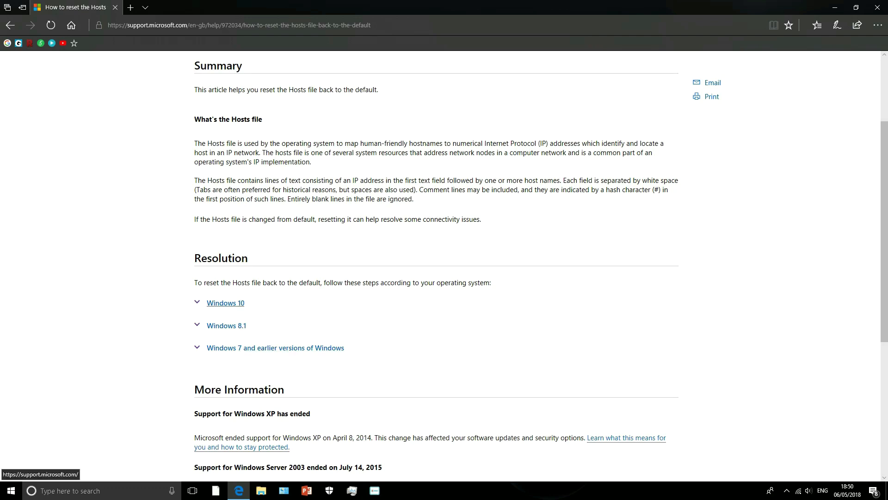
left_click(225, 303)
scroll(226, 302, "down", 3)
scroll(225, 302, "up", 6)
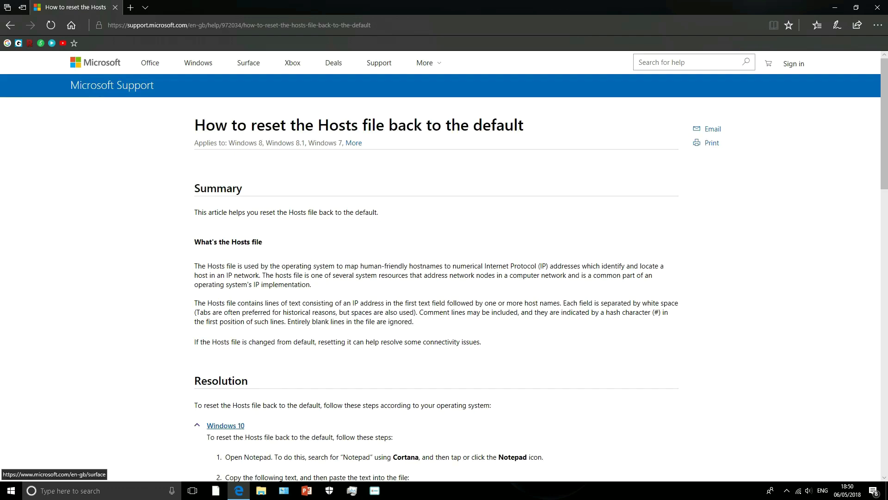
left_click(259, 25)
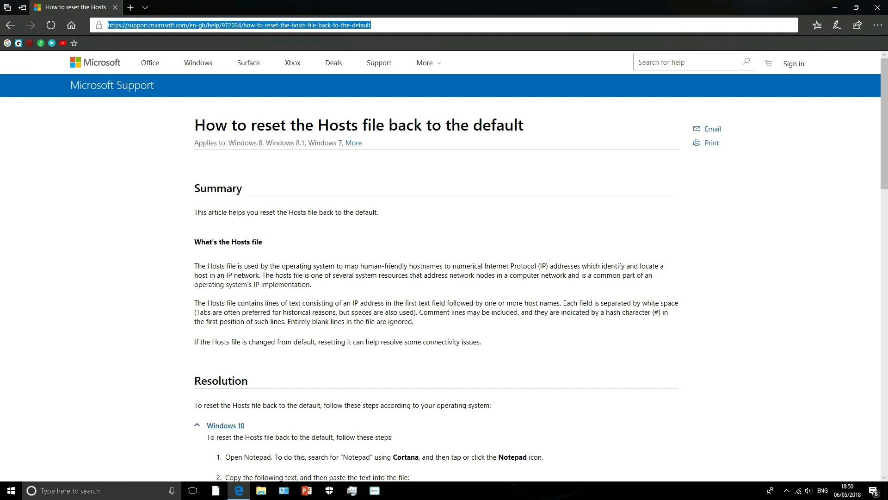
right_click(224, 26)
left_click(238, 54)
left_click(238, 169)
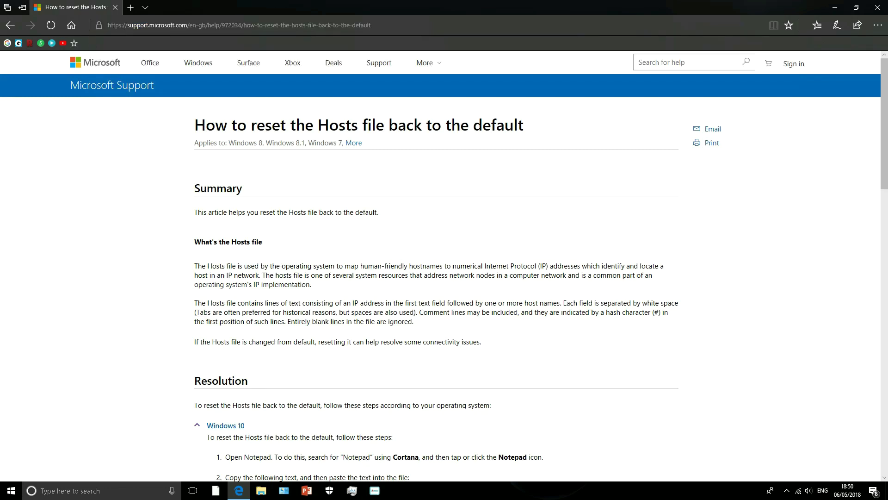
Step: Select the whole sample HOSTS file text block in the article
scroll(444, 266, "down", 8)
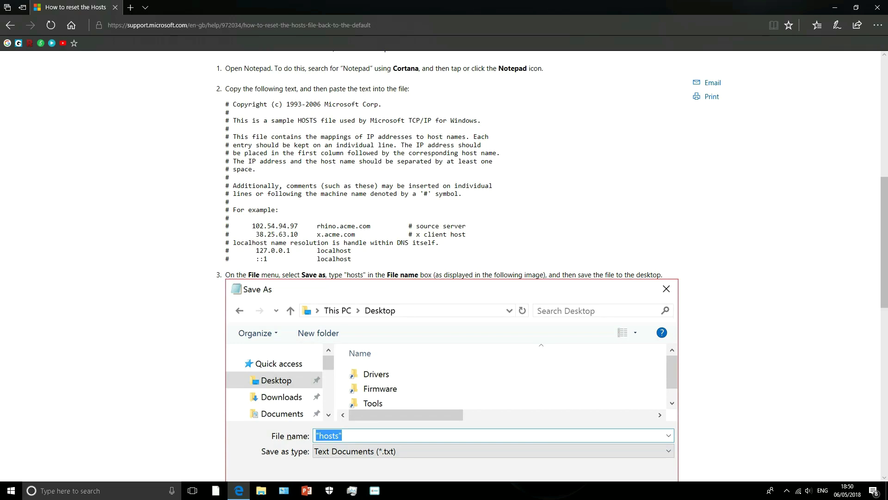
left_click_drag(226, 104, 355, 259)
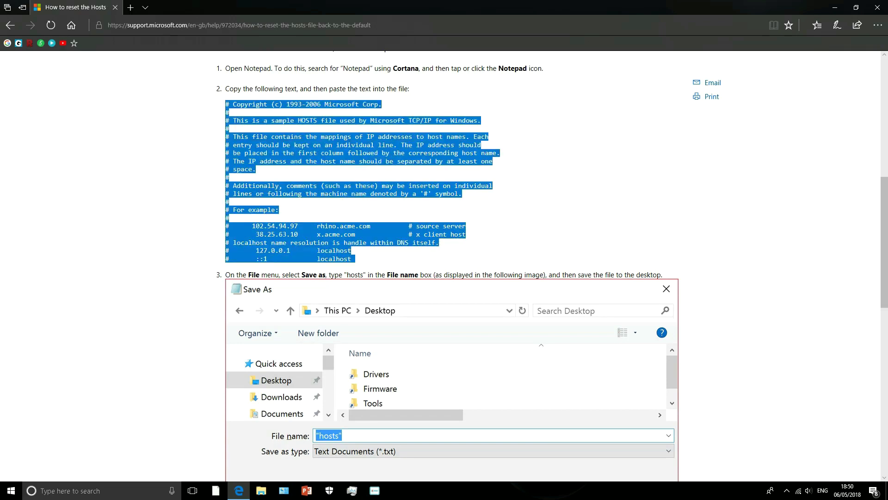
left_click(532, 208)
scroll(444, 266, "up", 1)
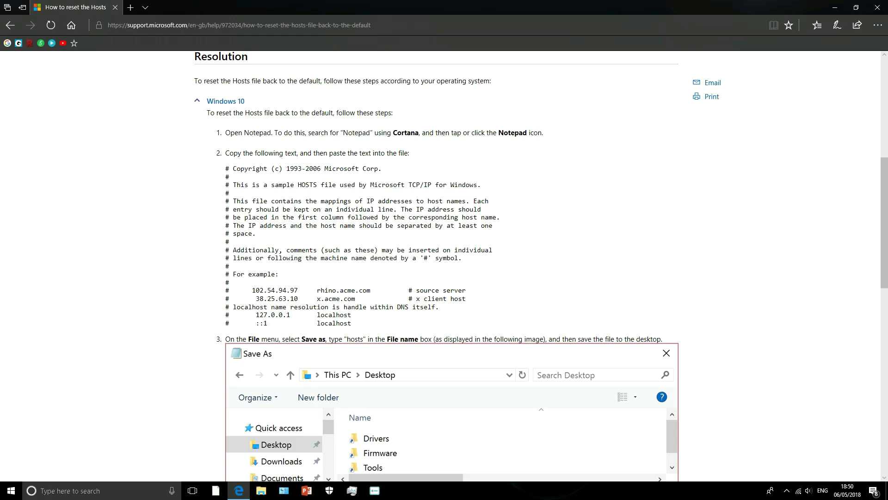
left_click_drag(225, 168, 355, 323)
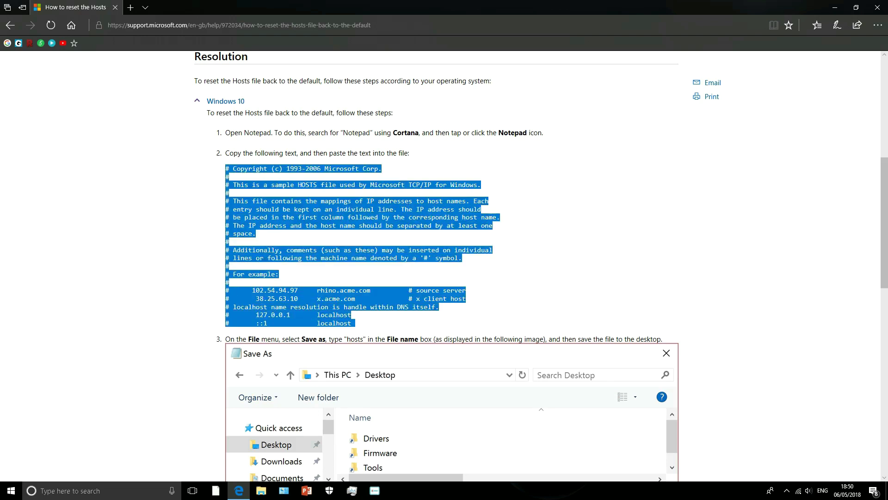
scroll(436, 266, "down", 3)
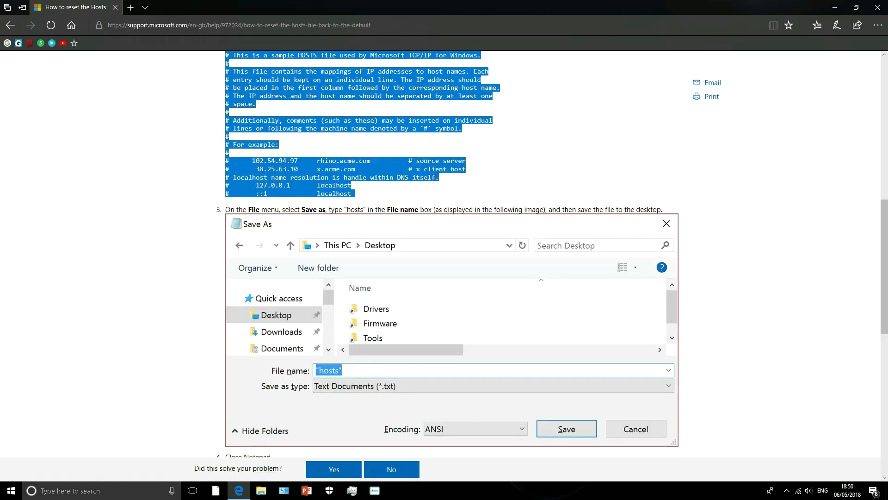
Step: Launch Notepad from Windows search and paste in the copied HOSTS text
left_click(835, 8)
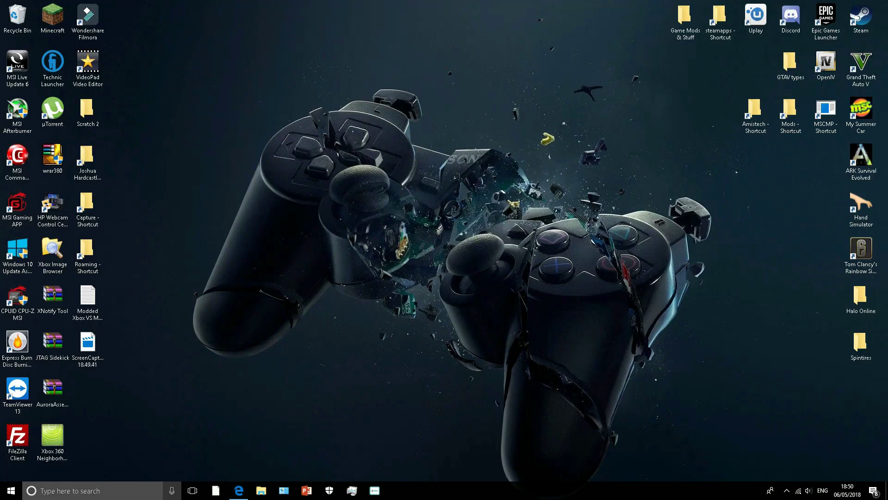
key("super+s")
type("not")
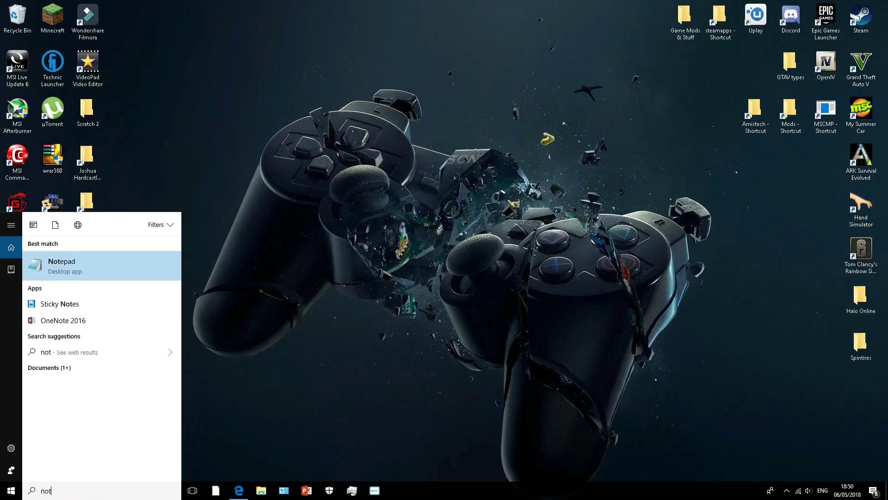
type("e")
key("Return")
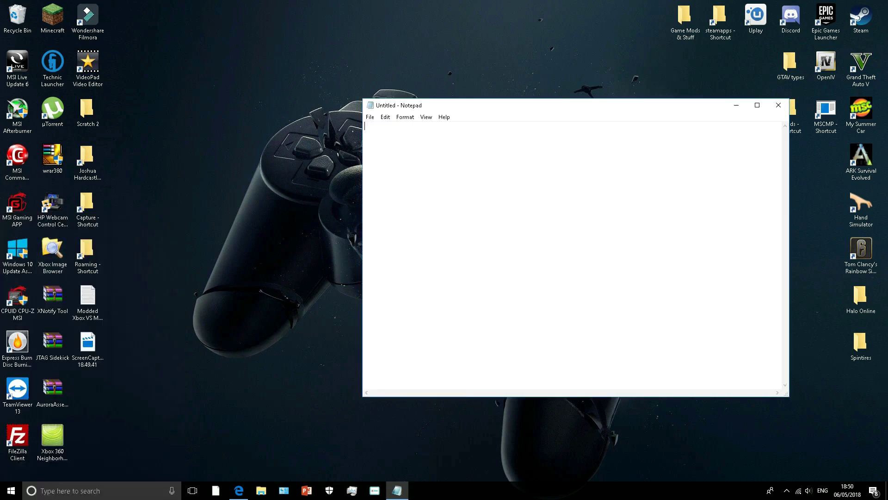
key("ctrl+v")
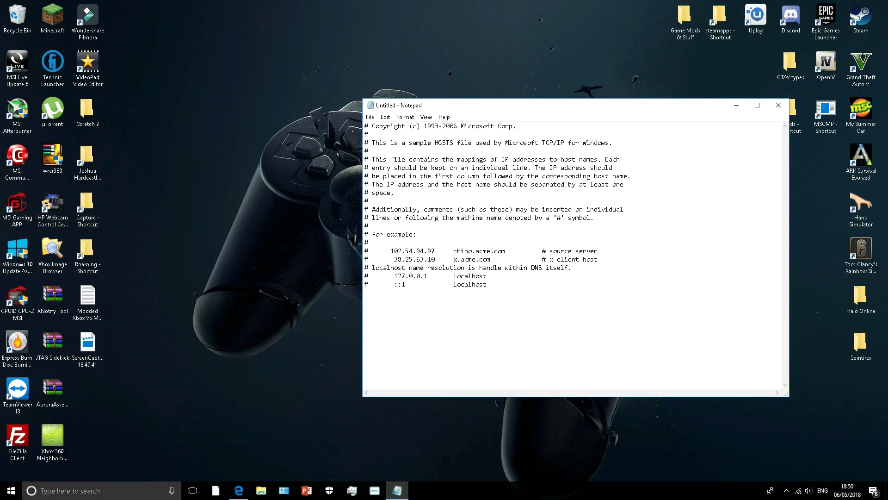
Step: Save the file to the Desktop as "hosts", with no .txt extension
left_click(370, 117)
left_click(390, 159)
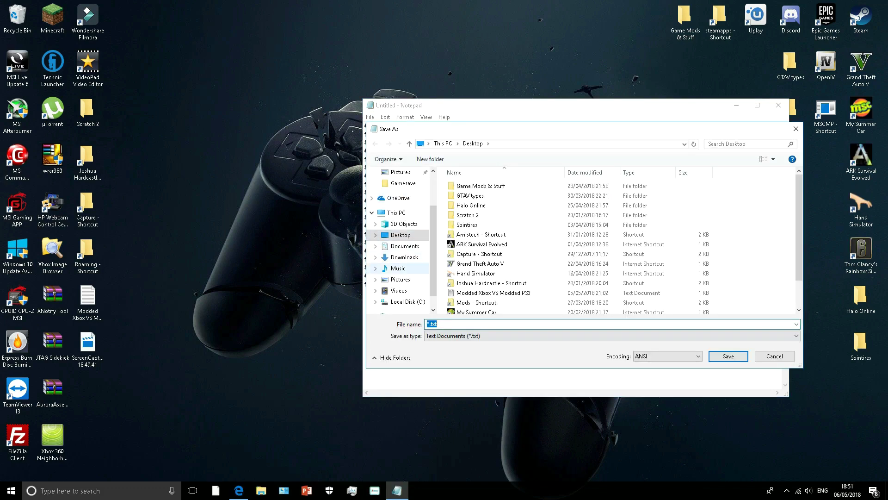
left_click(400, 236)
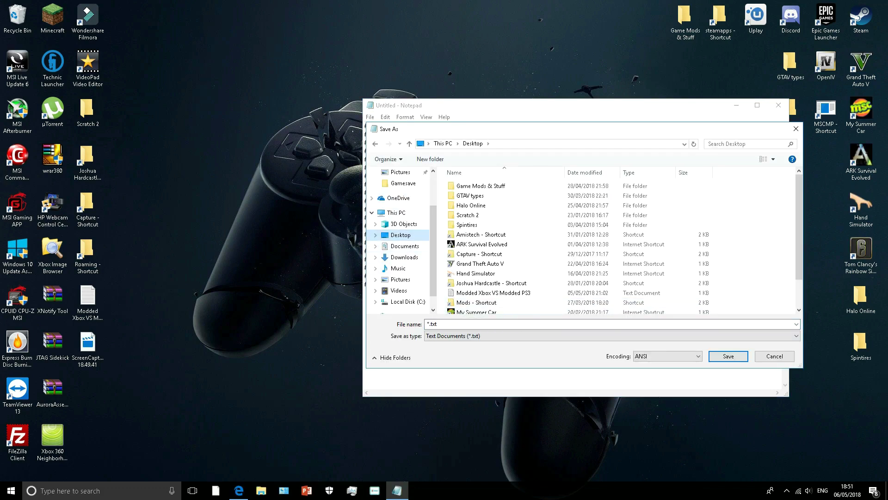
left_click(444, 324)
type("\"")
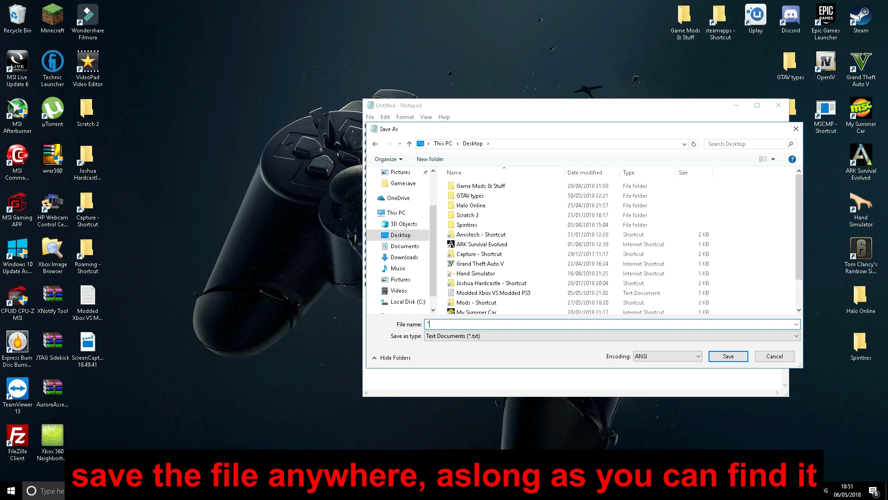
type("hosts\"")
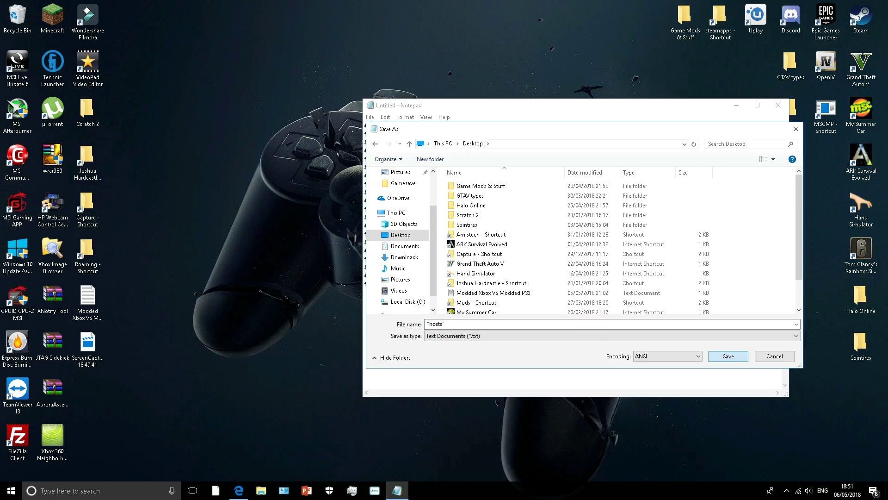
key("Return")
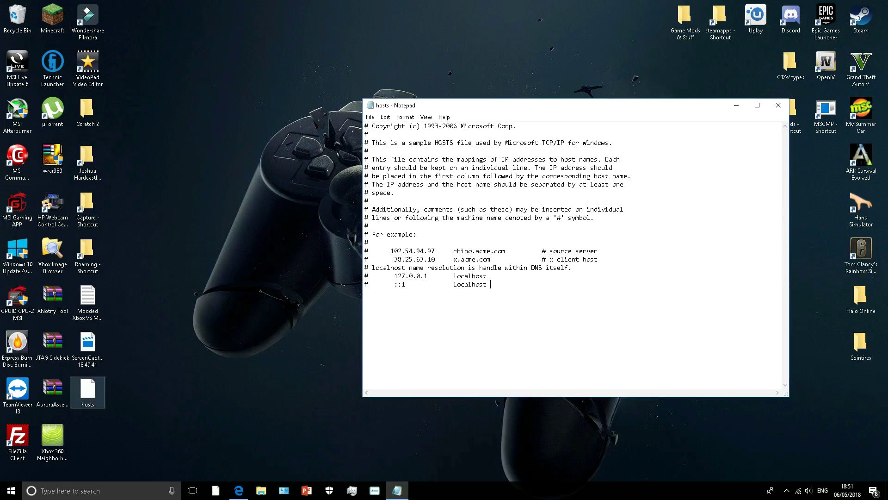
Step: Close Notepad, move the hosts icon to mid-desktop, and check its properties: type File, 832 bytes
key("alt+F4")
left_click_drag(87, 388, 509, 108)
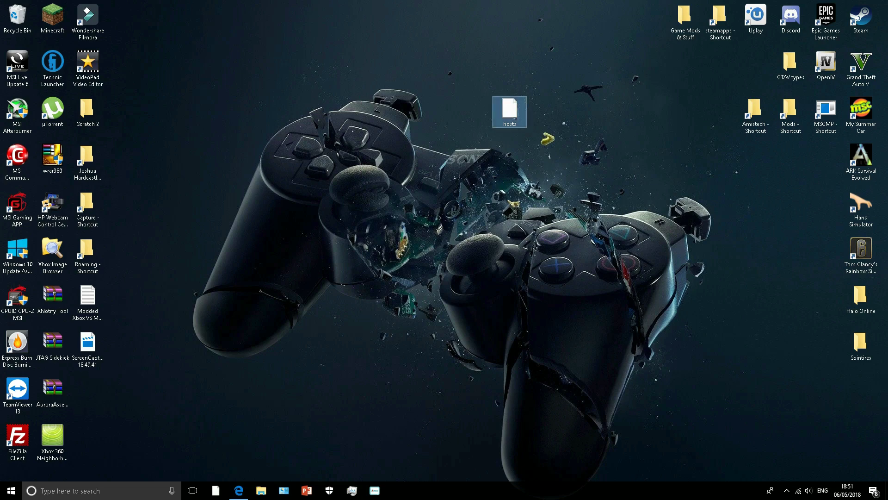
right_click(512, 118)
left_click(583, 317)
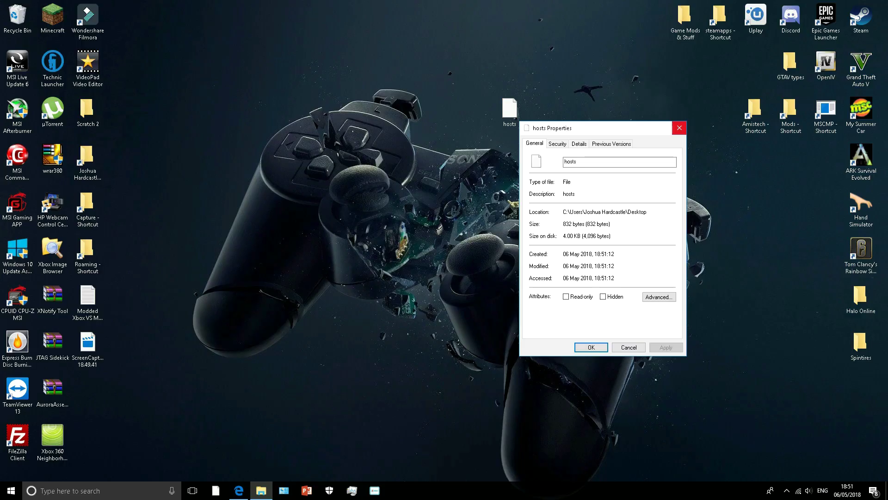
left_click(857, 19)
left_click_drag(628, 53, 444, 181)
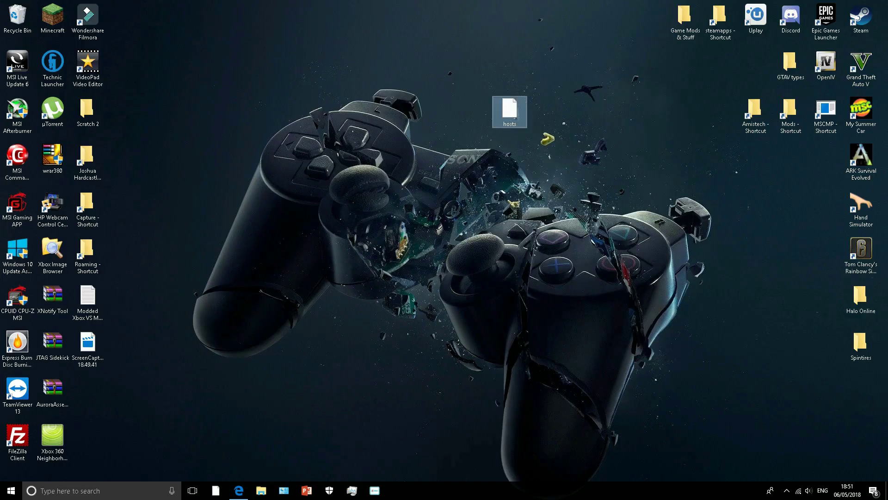
left_click(430, 183)
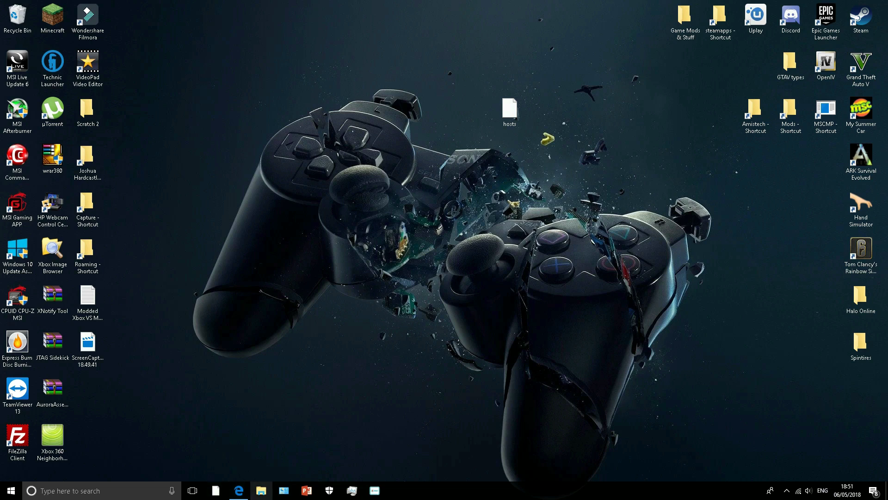
Step: In File Explorer, browse from Local Disk (C:) through Windows, System32 and drivers into etc
left_click(262, 490)
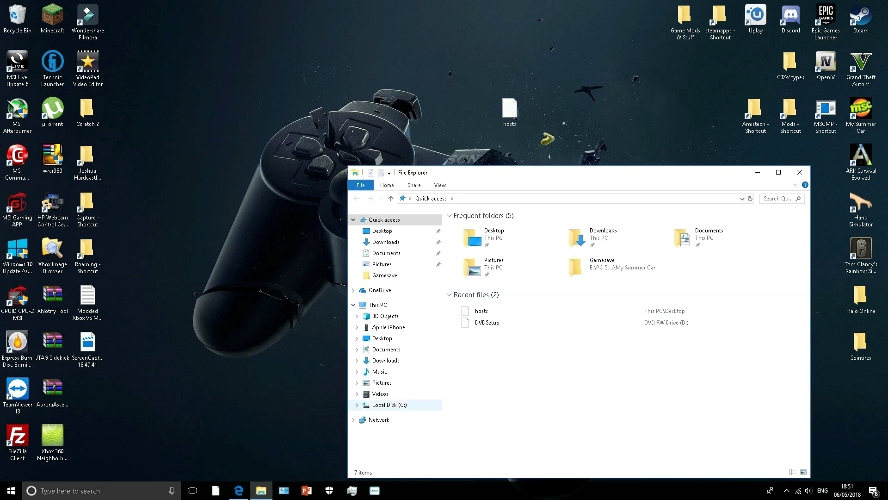
left_click(390, 405)
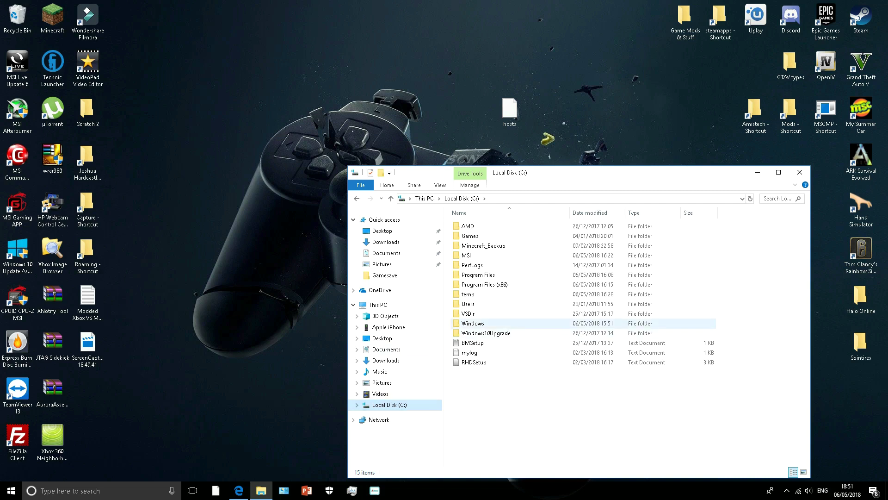
double_click(473, 323)
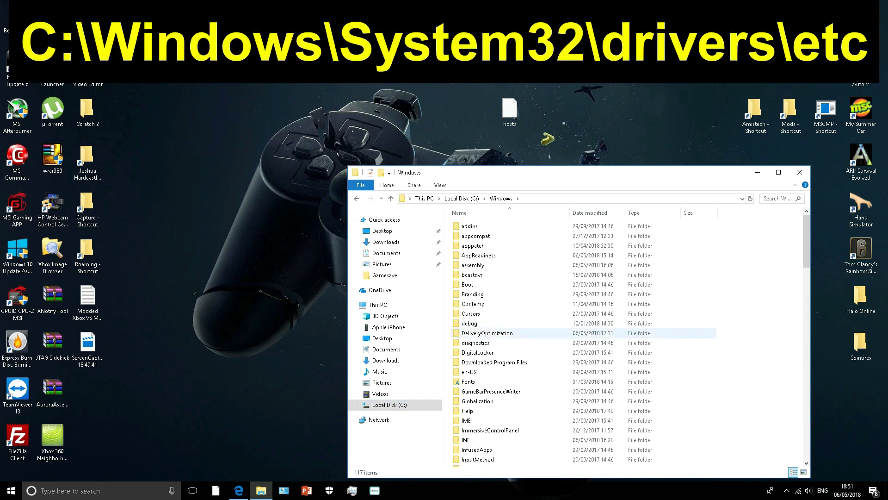
scroll(473, 326, "down", 7)
scroll(472, 325, "down", 7)
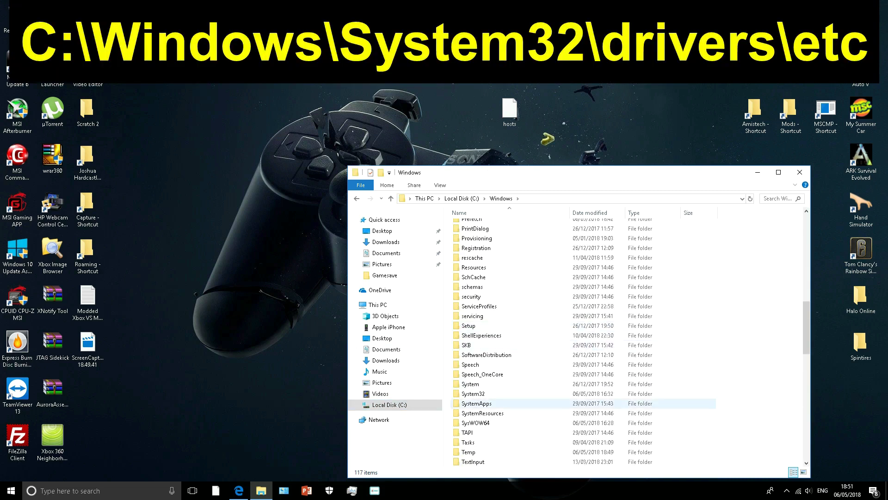
double_click(473, 395)
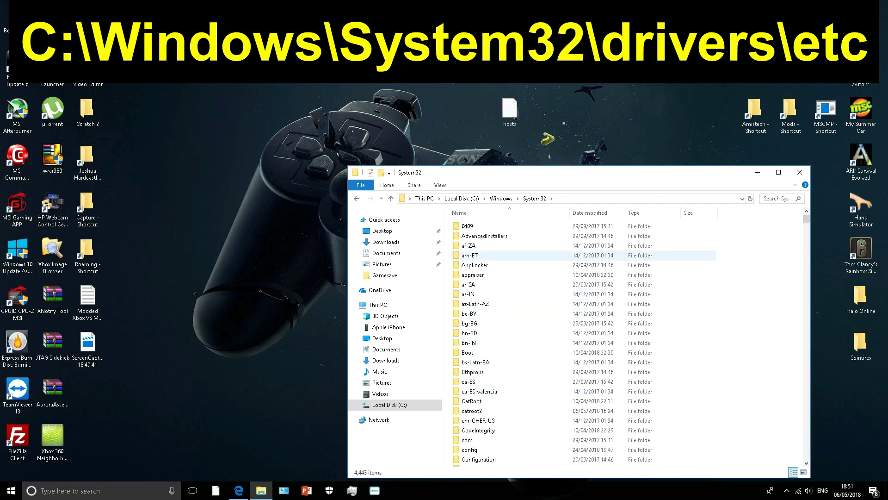
scroll(473, 344, "down", 5)
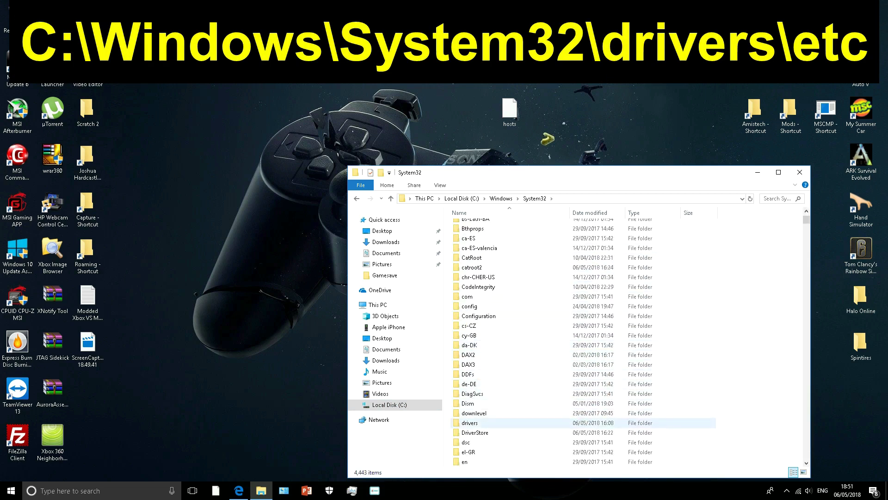
double_click(470, 422)
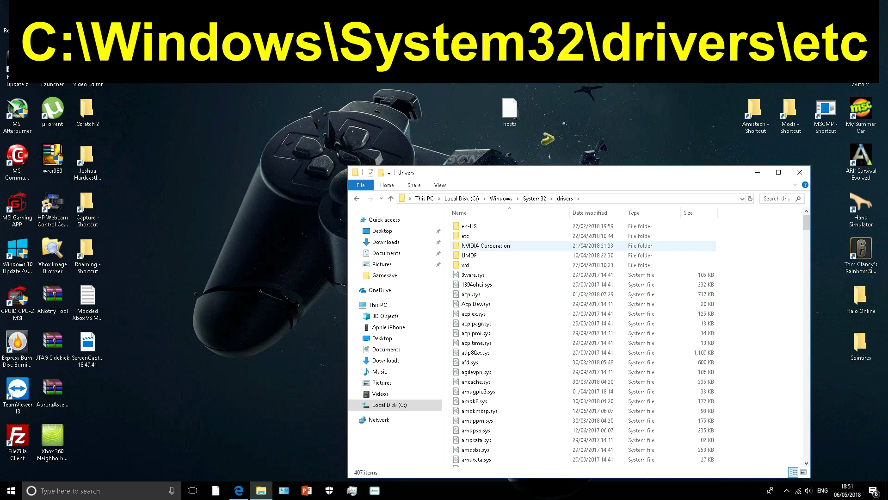
double_click(465, 235)
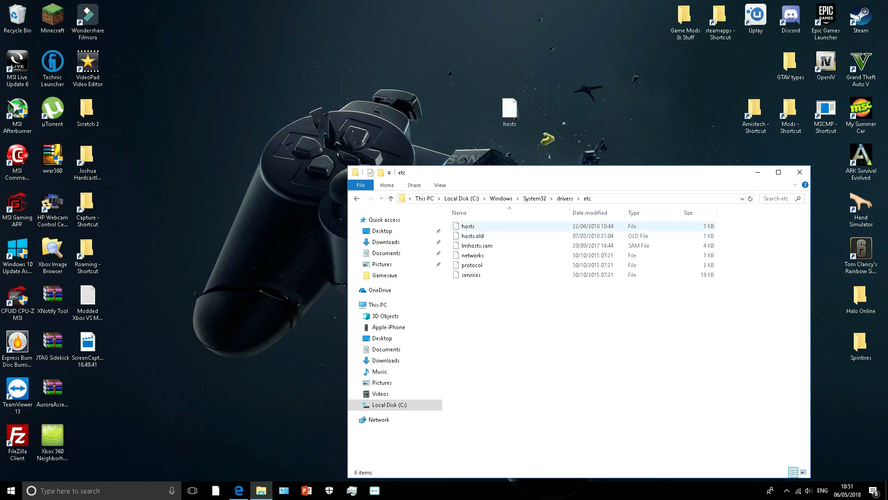
Step: Inspect the existing hosts and hosts.old files in the etc folder
left_click(489, 226)
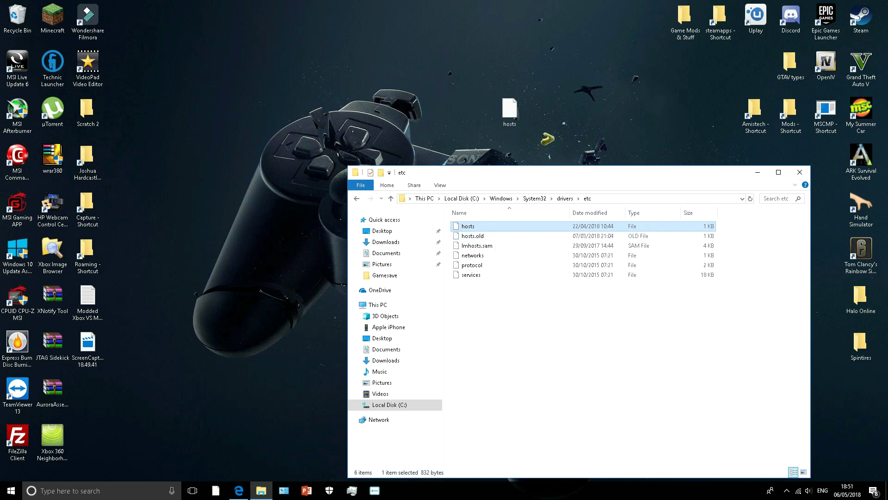
left_click(489, 236)
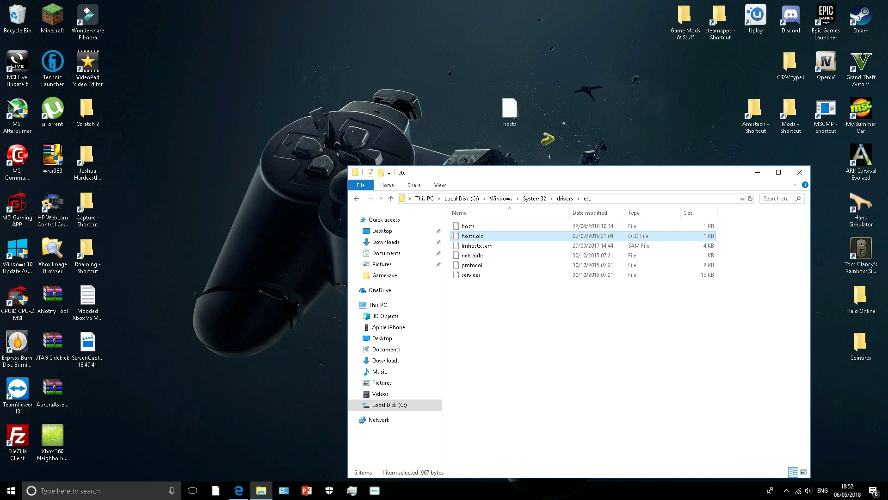
left_click(523, 314)
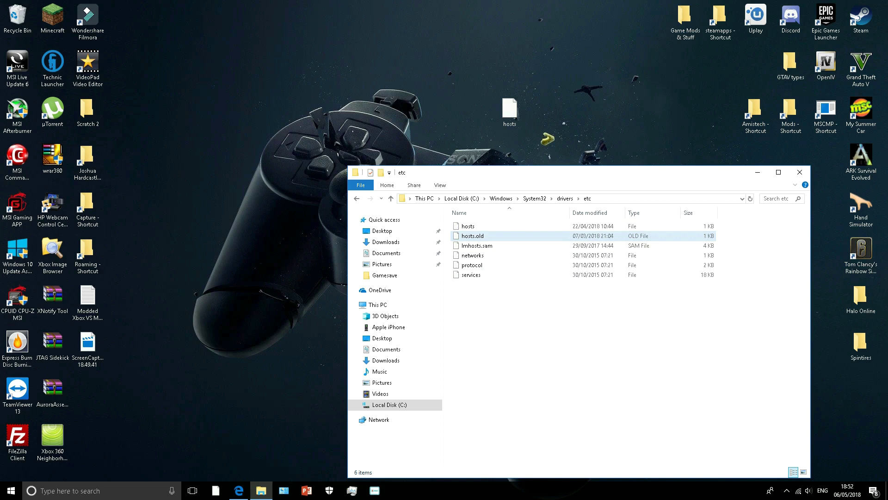
left_click(472, 236)
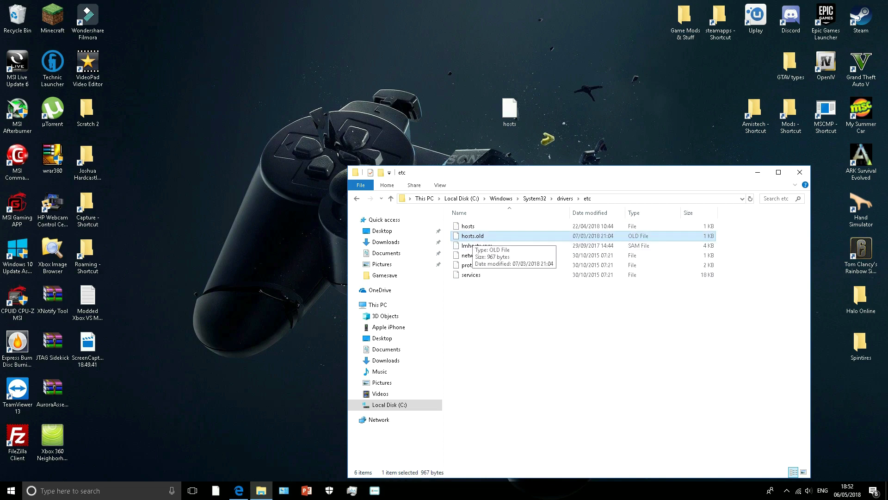
Step: Begin renaming the existing hosts file, with the caret at the end of its name
right_click(464, 236)
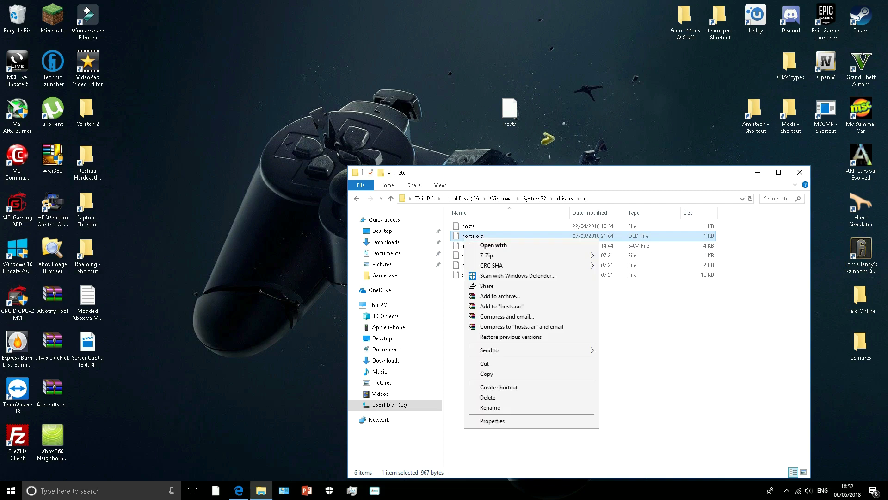
right_click(469, 226)
left_click(493, 396)
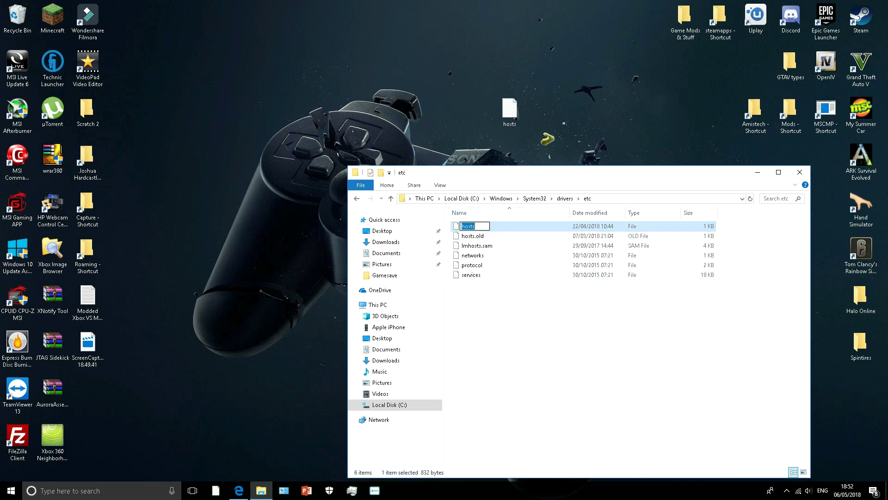
key("End")
Step: Cancel the rename, close the etc folder window, and drag the desktop hosts file into the Recycle Bin
left_click(532, 333)
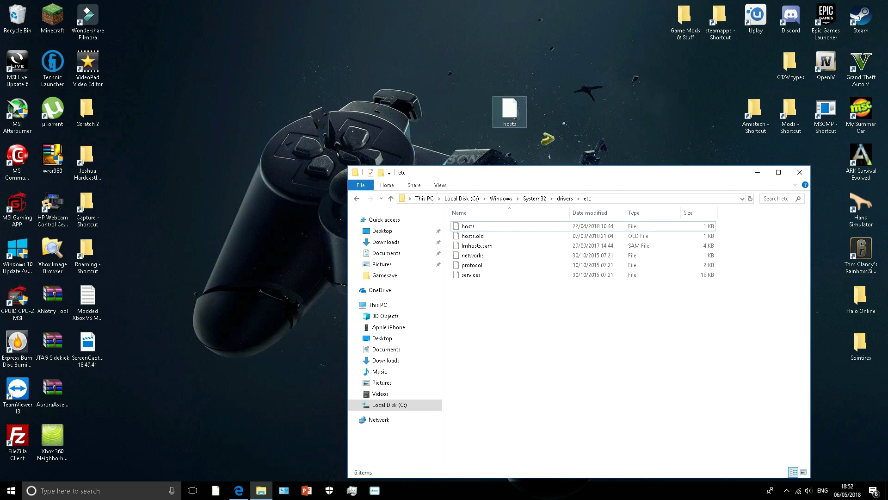
mouse_move(509, 110)
left_mouse_down()
mouse_move(514, 60)
mouse_move(592, 245)
mouse_move(492, 88)
mouse_move(510, 110)
left_mouse_up()
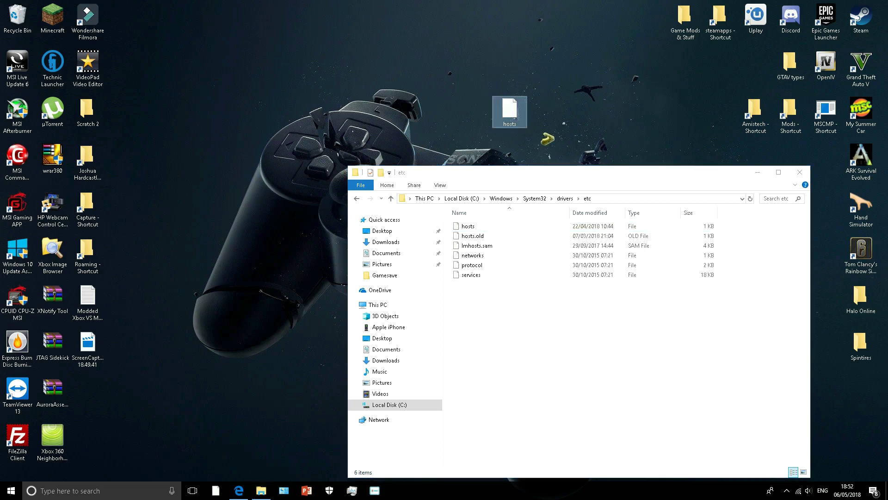
left_click_drag(555, 297, 623, 411)
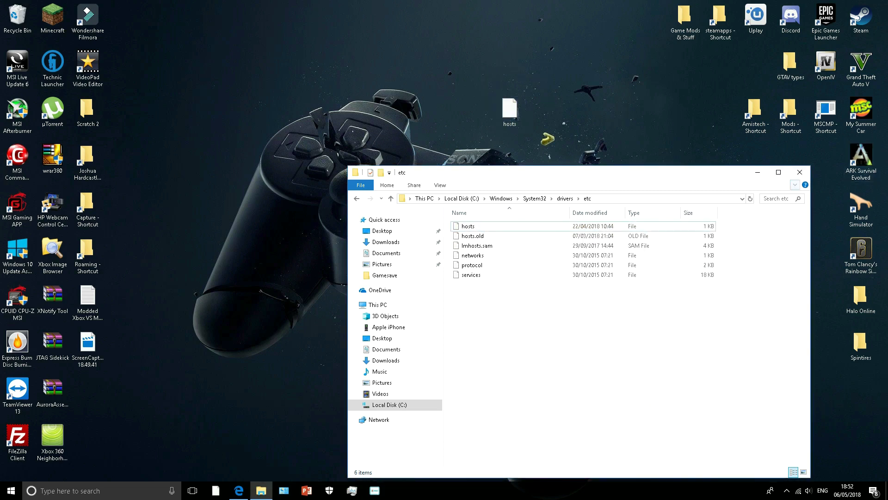
left_click(800, 172)
left_click_drag(509, 111, 17, 16)
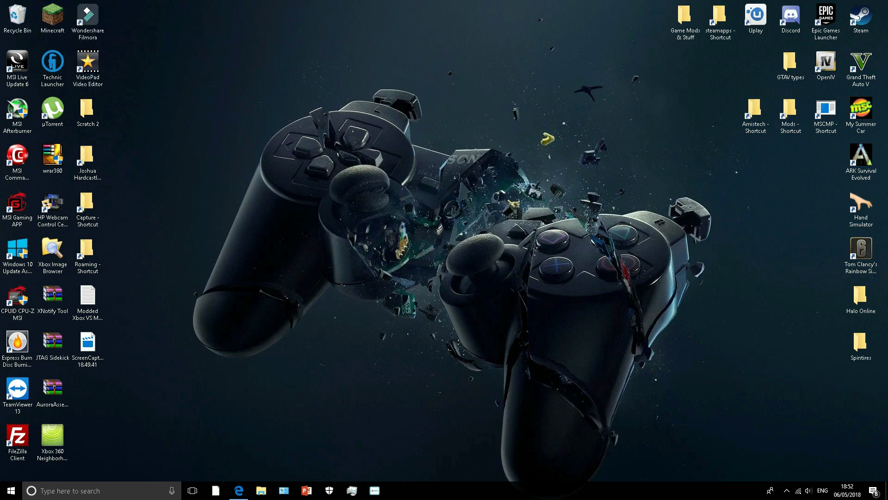
Step: Empty the Recycle Bin, confirming permanent deletion of the binned hosts file
left_click_drag(180, 32, 468, 219)
right_click(8, 21)
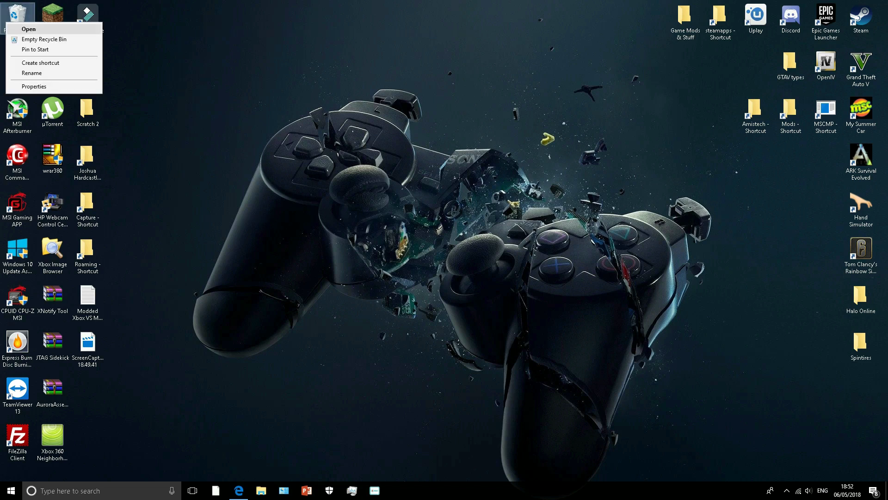
left_click(46, 40)
left_click(480, 252)
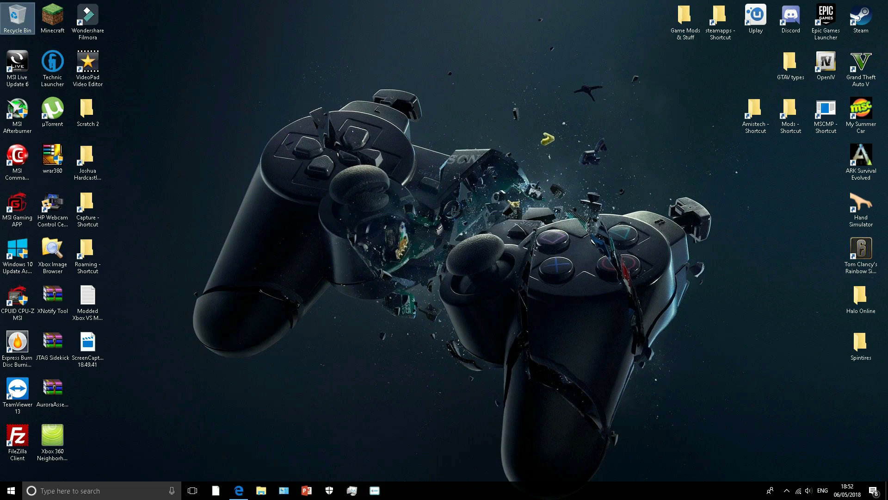
double_click(860, 68)
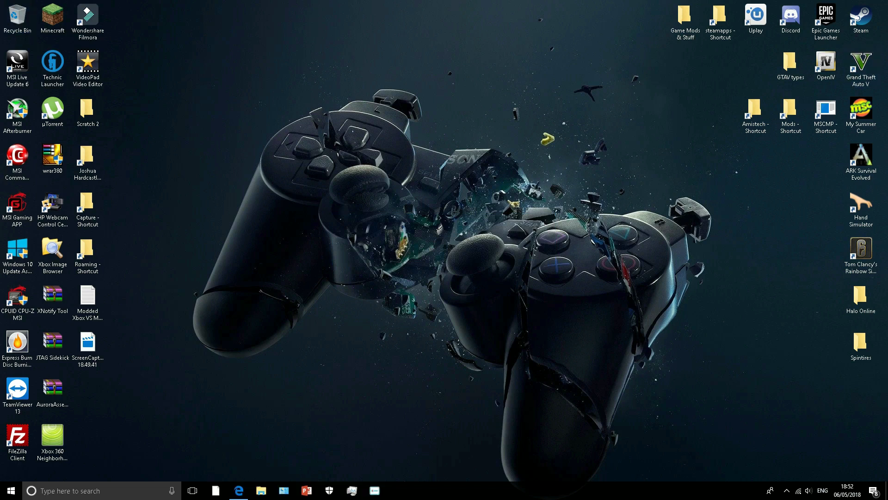